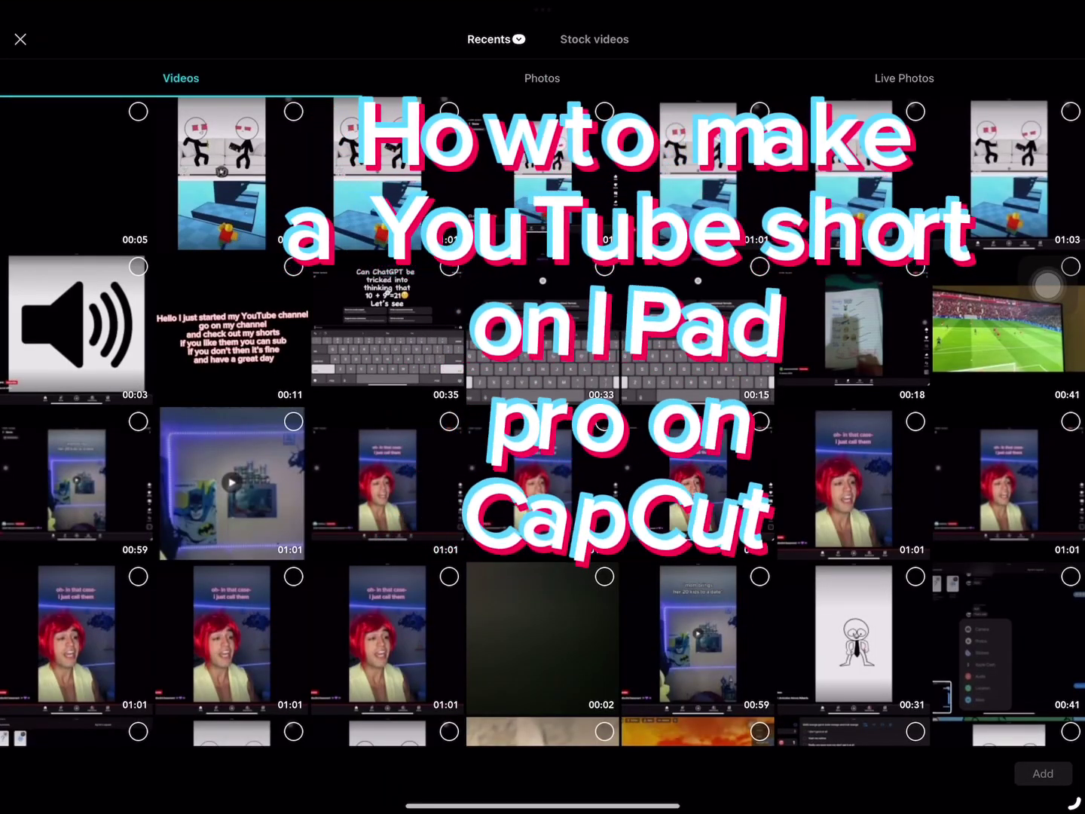
scroll(543, 425, "up", 3)
Step: Create a new project from the five-second speaker-icon clip in Recents
left_click(77, 331)
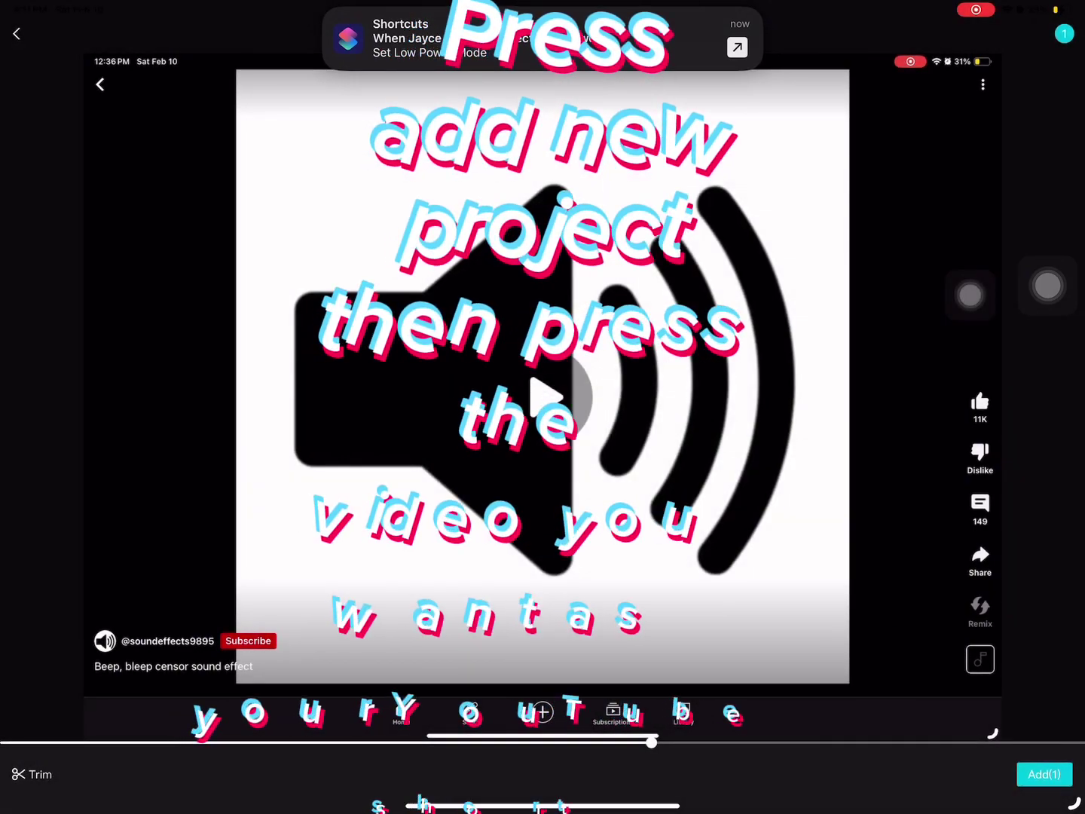
left_click(1044, 774)
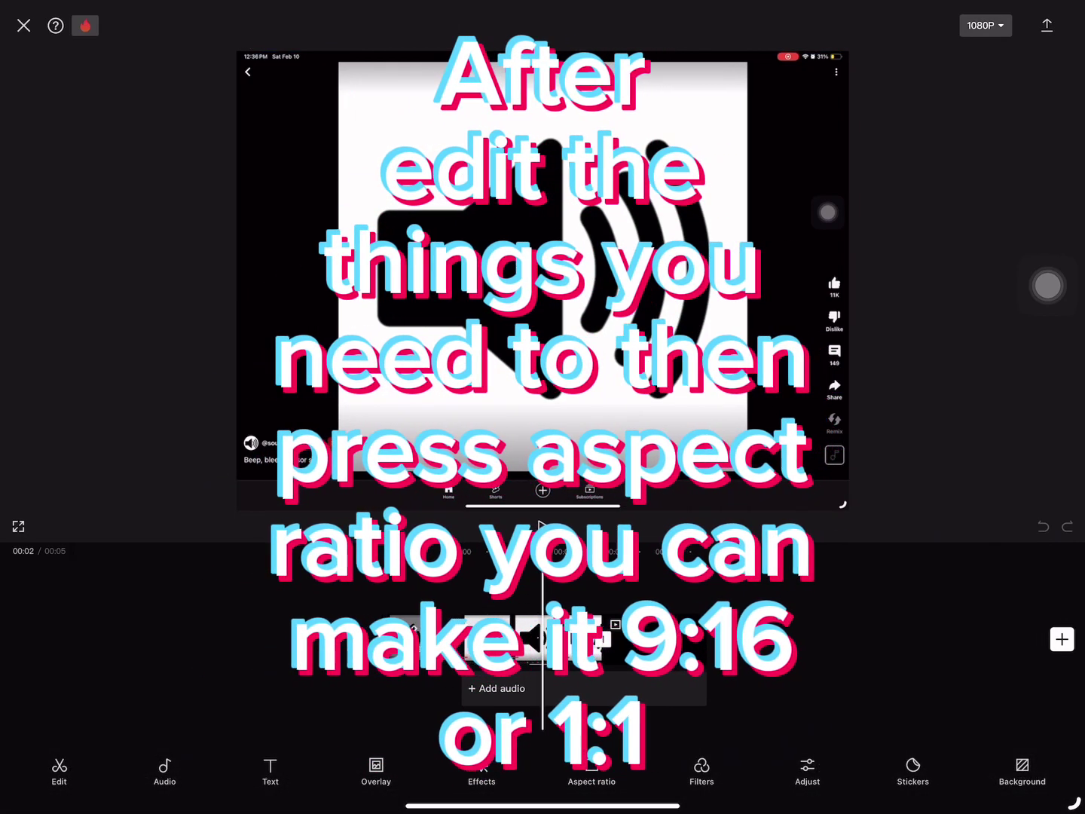
Step: Set the canvas to a square 1:1 ratio, then select and deselect the clip
left_click(591, 770)
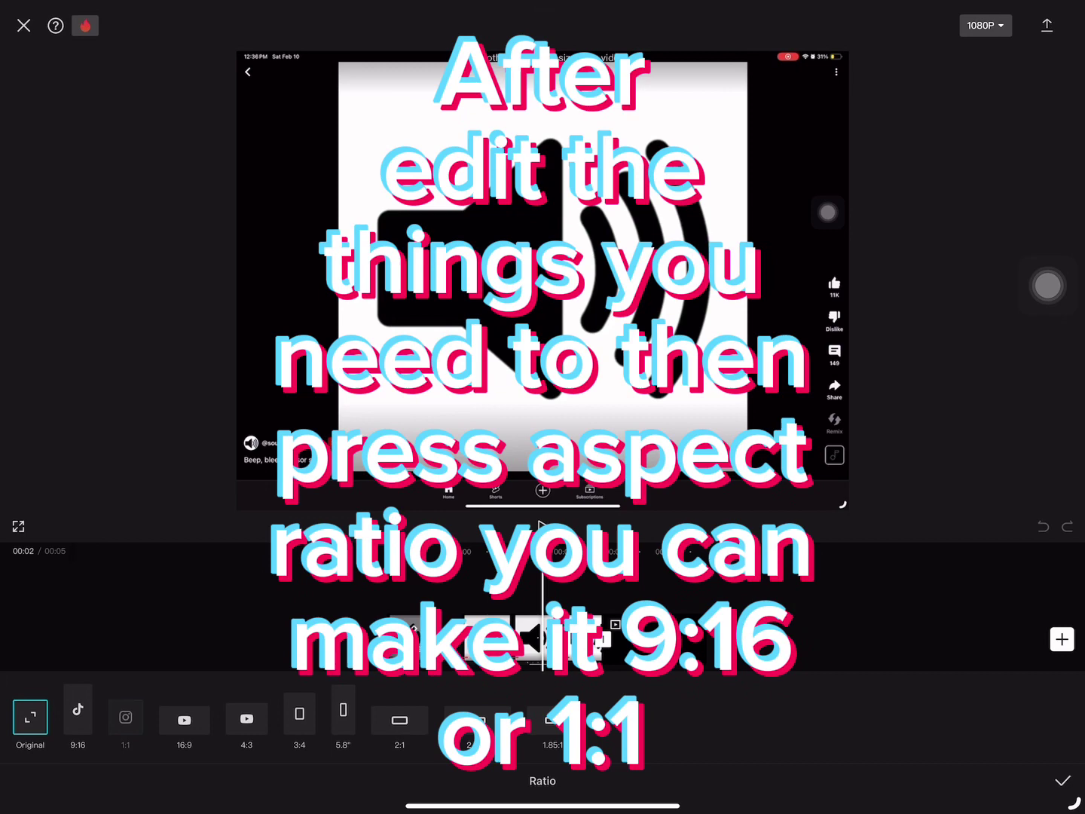
left_click(125, 717)
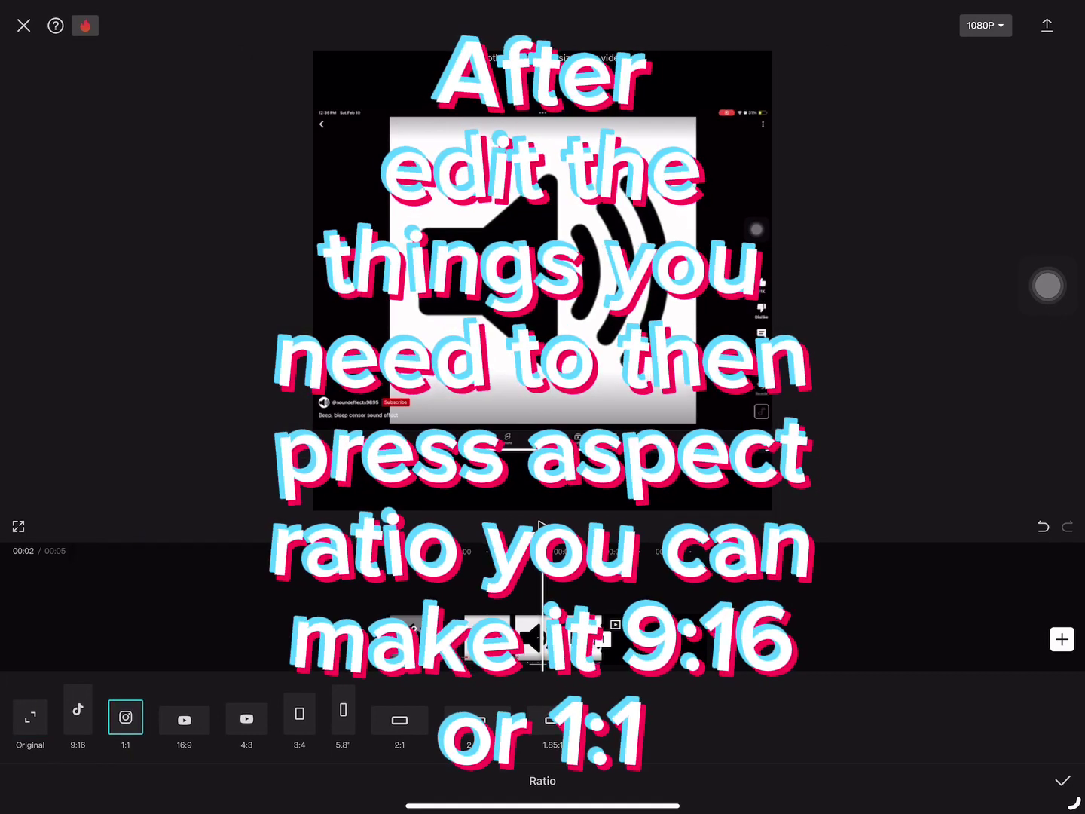
left_click(1062, 781)
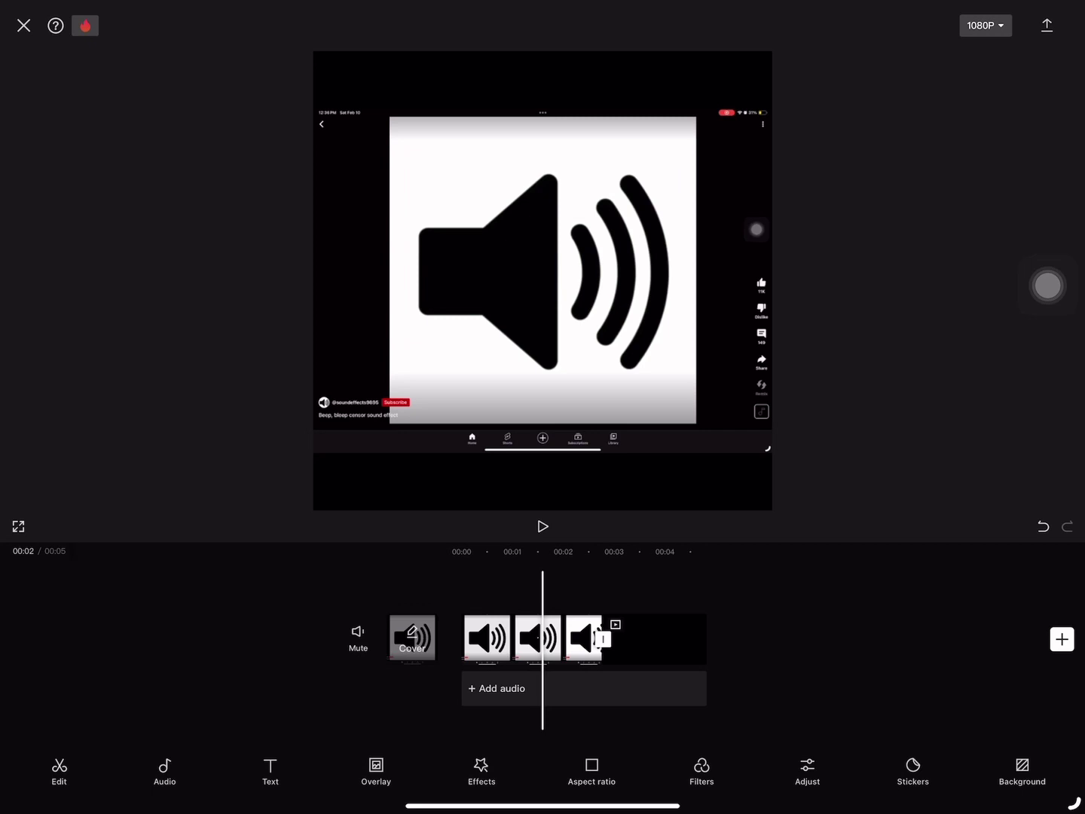
left_click(508, 638)
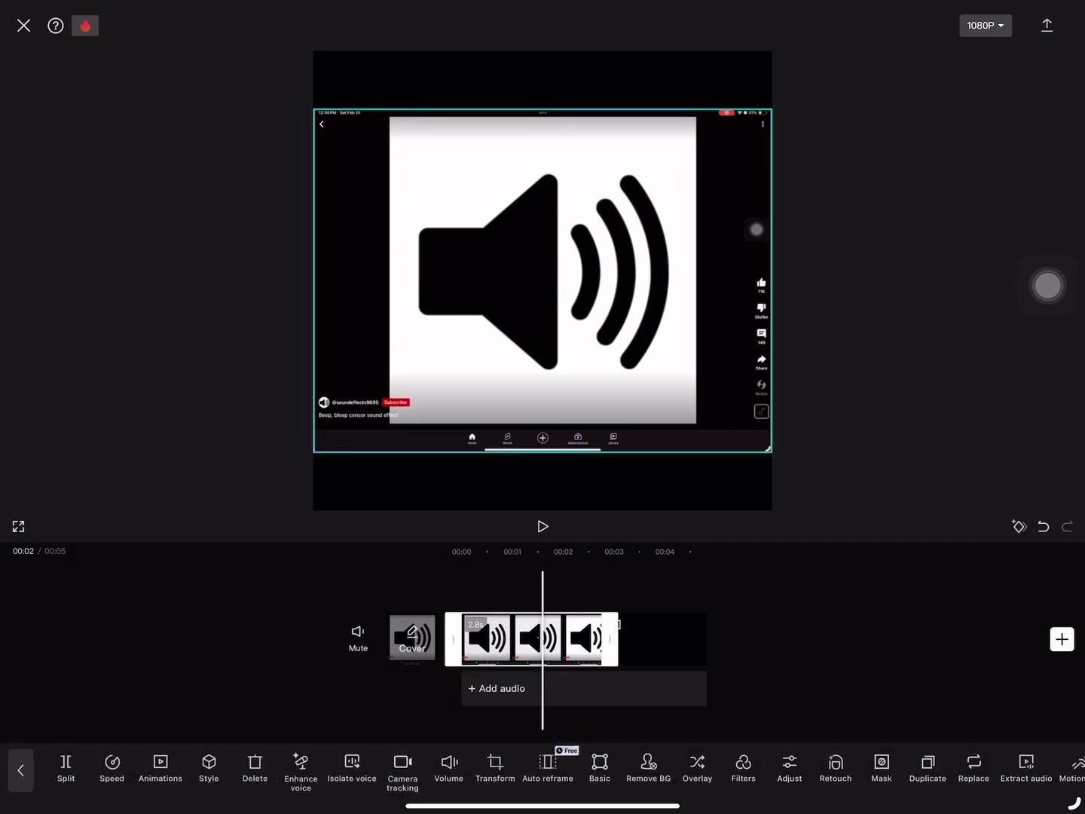
left_click(849, 645)
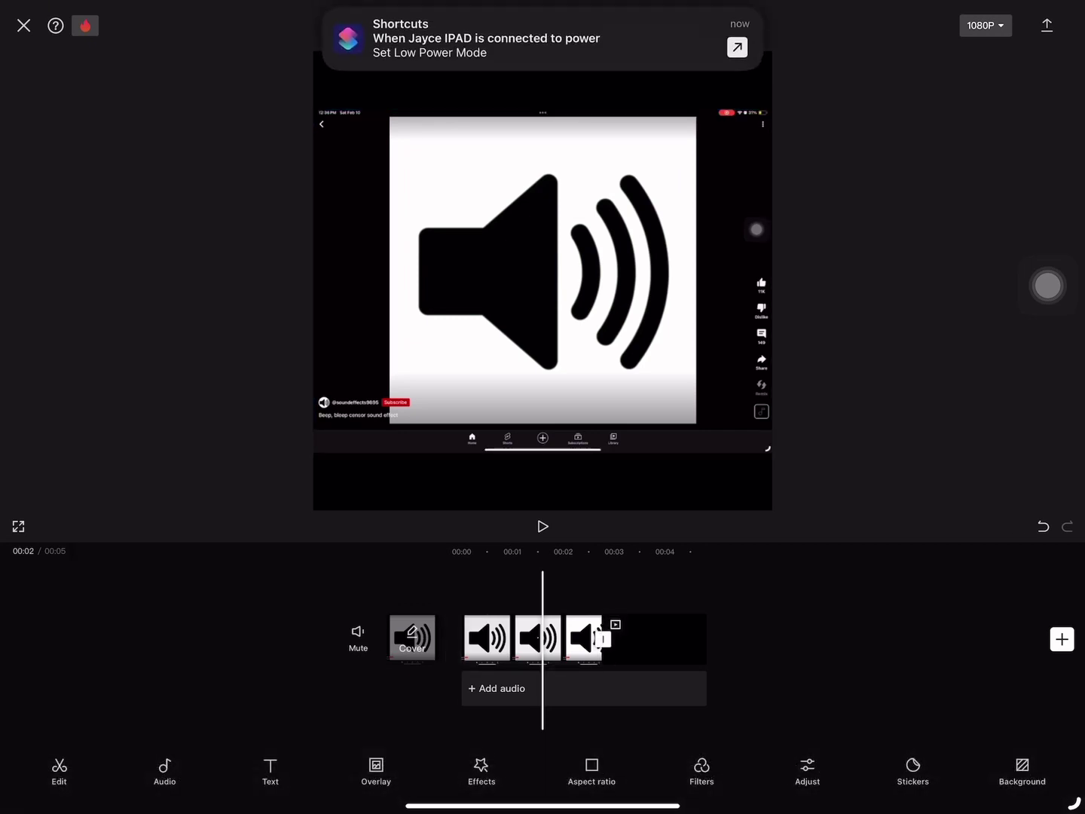
Step: Try 9:16 portrait, return to 1:1 square, and scrub to the clip's end
left_click(592, 770)
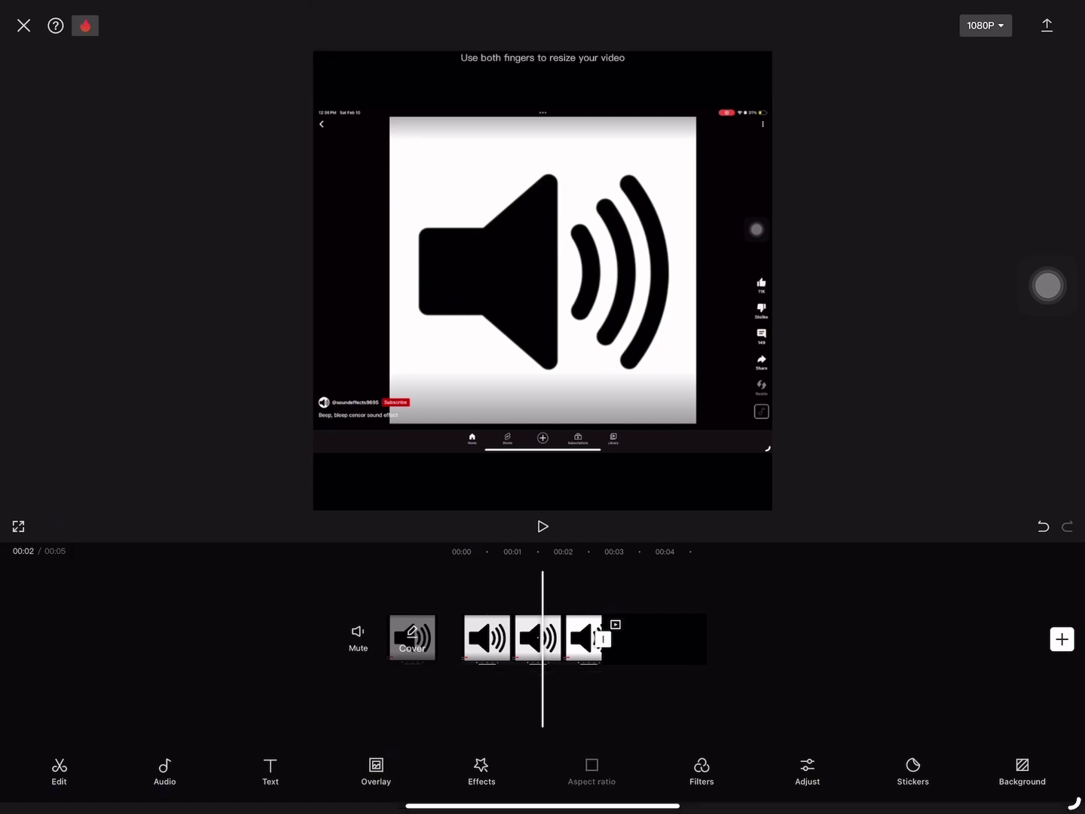
left_click(77, 717)
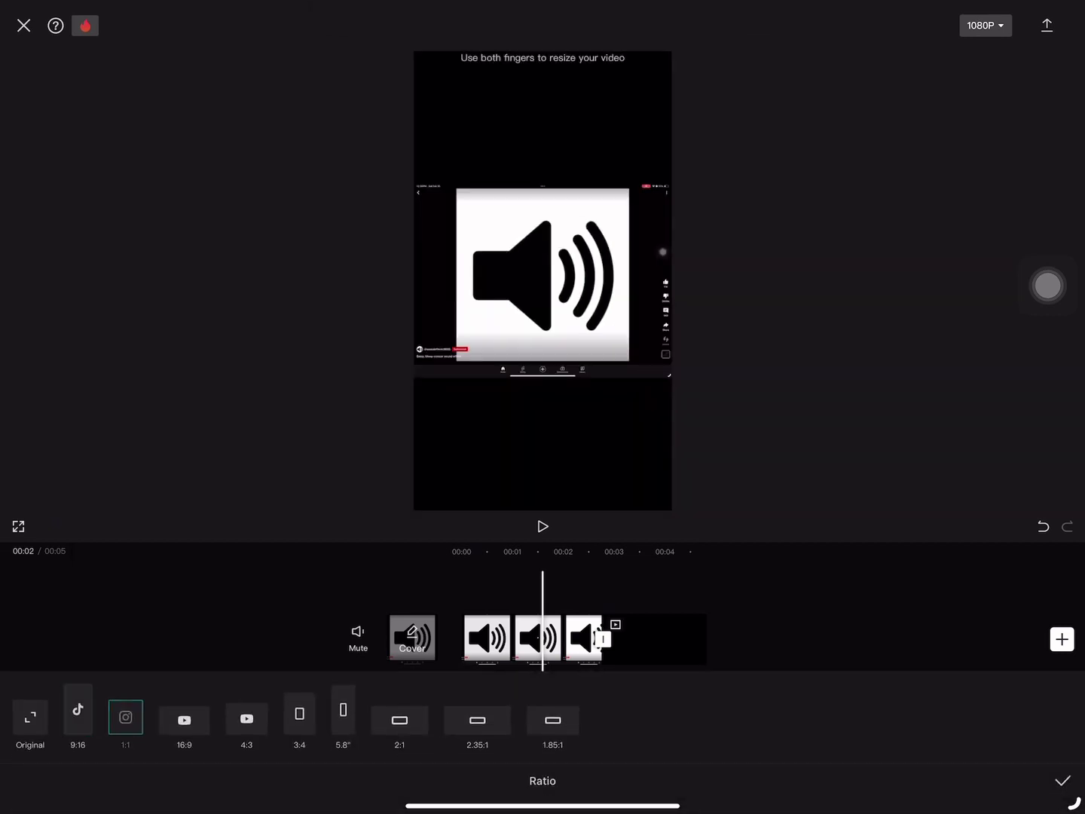
left_click(126, 716)
left_click(1062, 780)
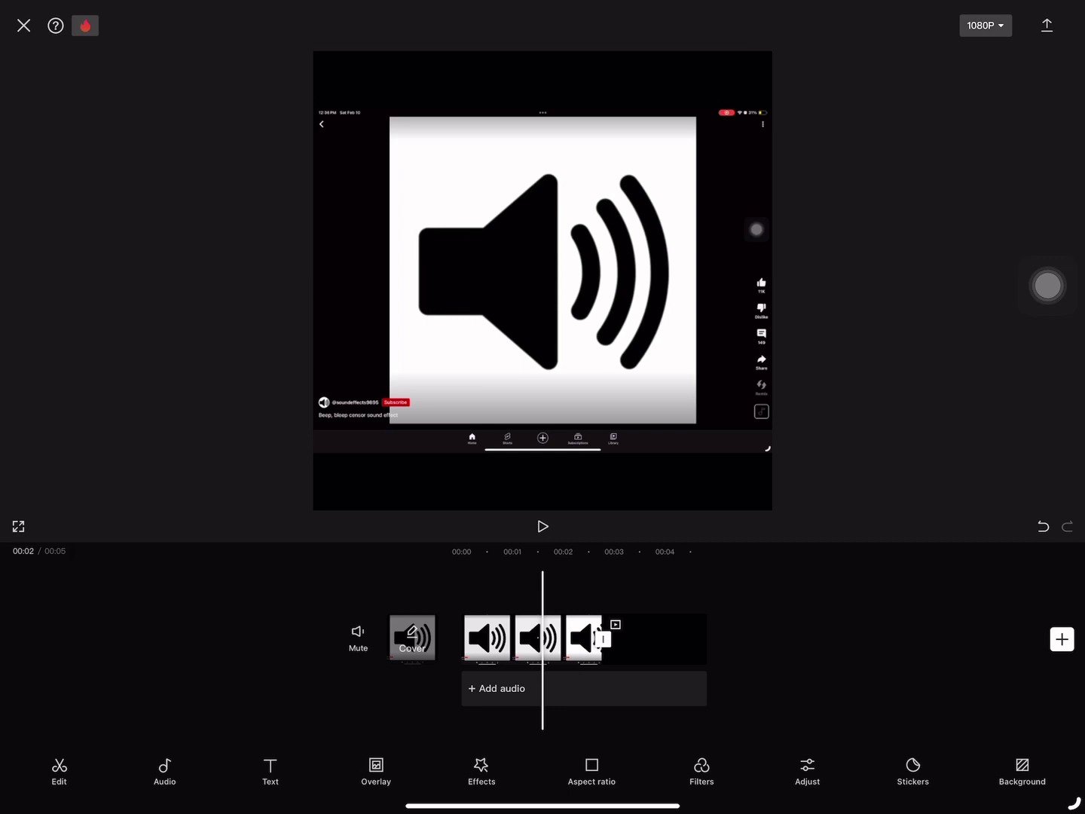
left_click_drag(594, 638, 440, 638)
Step: Save the square video to the device and dismiss the Ready to share screen
left_click(1047, 25)
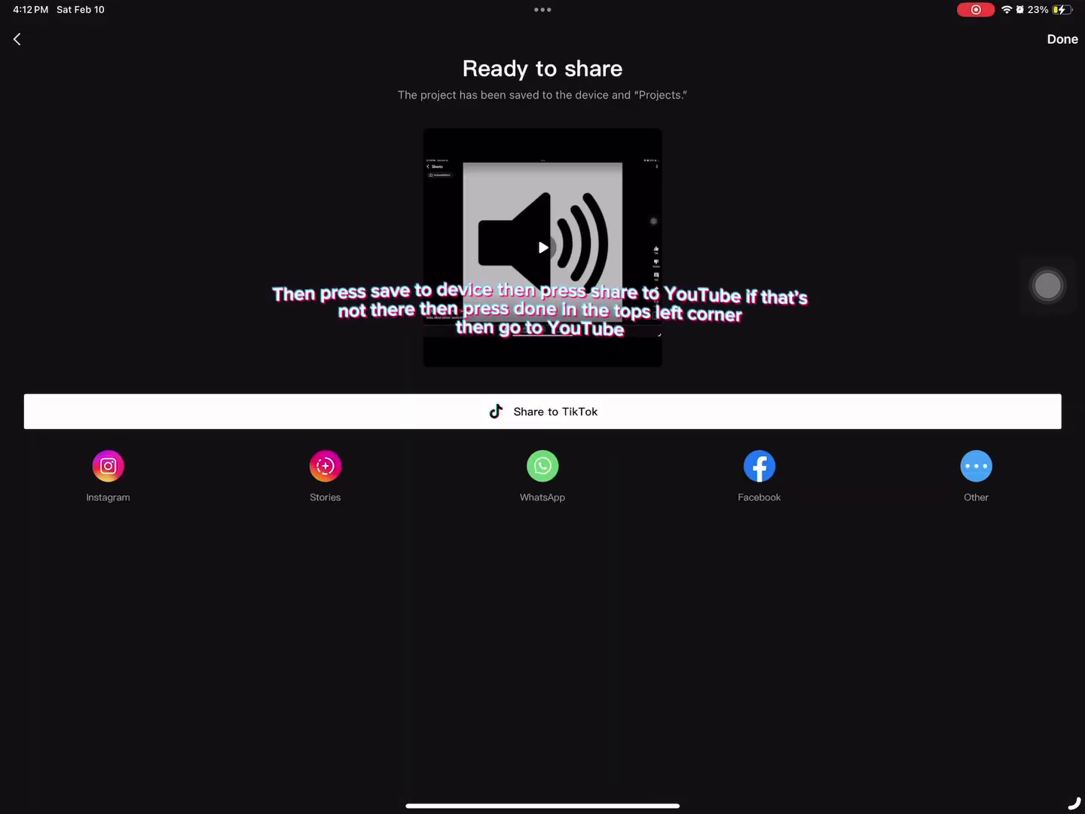
left_click(1063, 40)
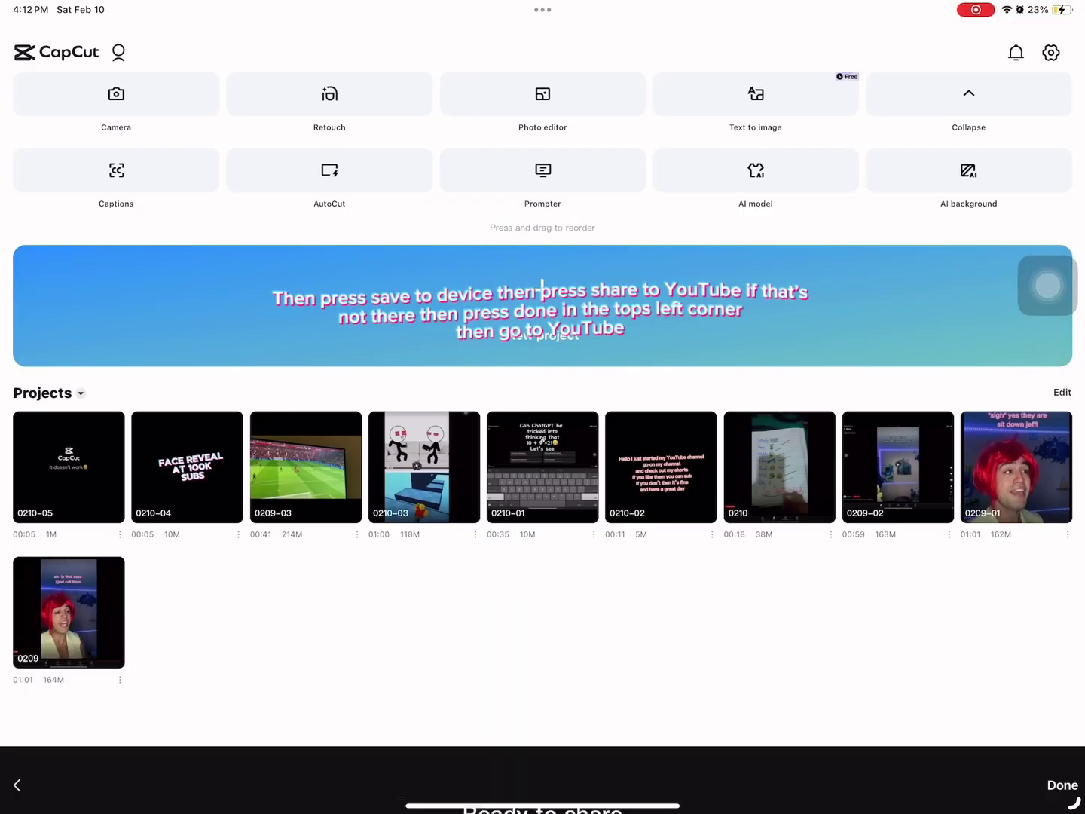
Step: In YouTube, select the speaker-icon clip for a new upload and accept the trim
key("super+h")
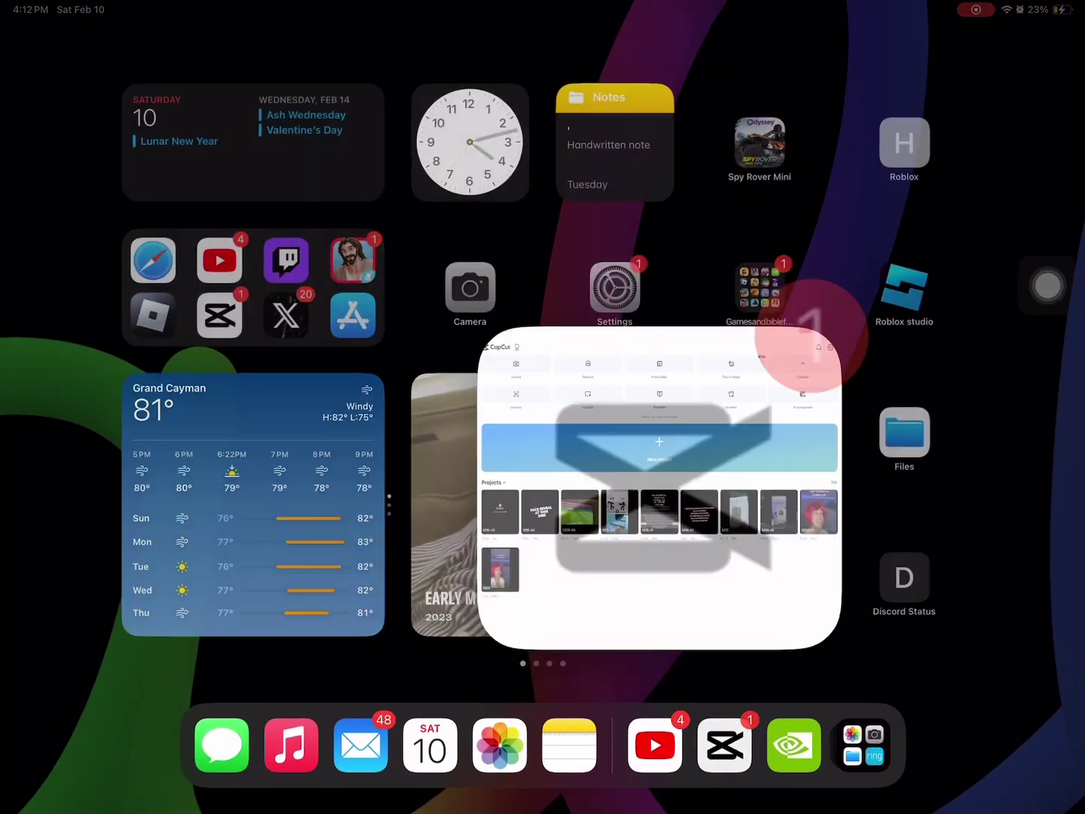
left_click(650, 754)
left_click(543, 777)
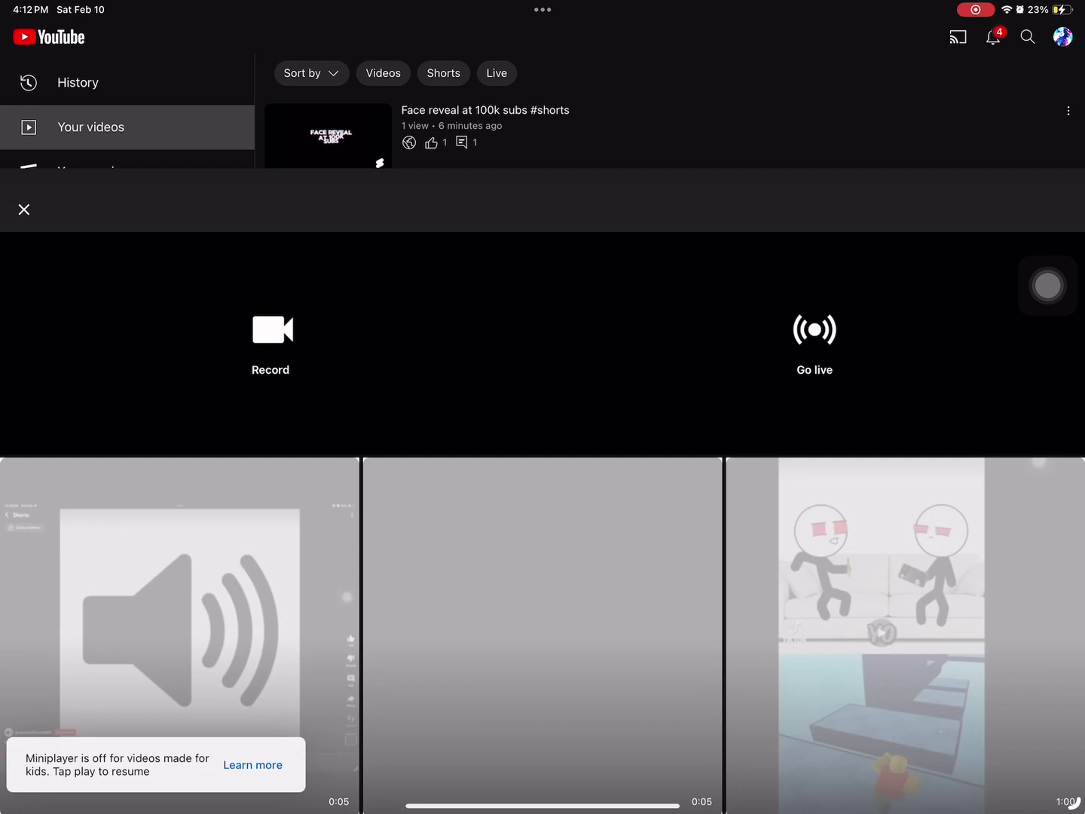
left_click(179, 468)
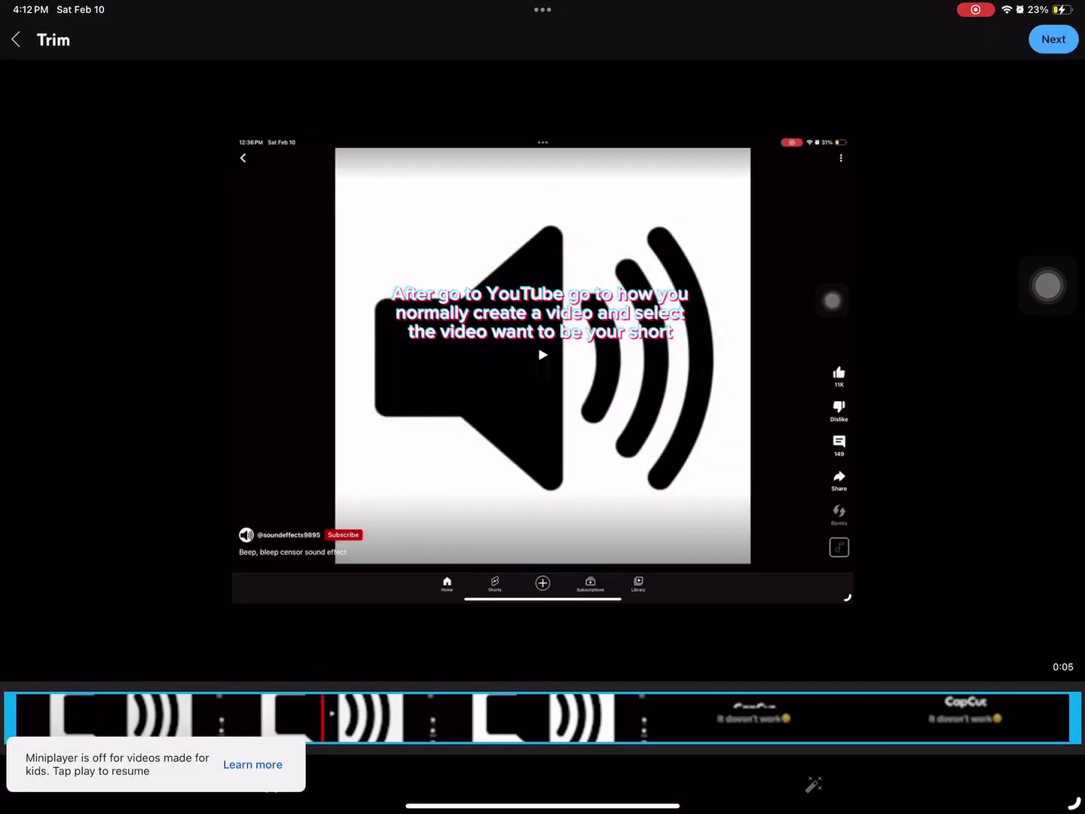
left_click(1053, 39)
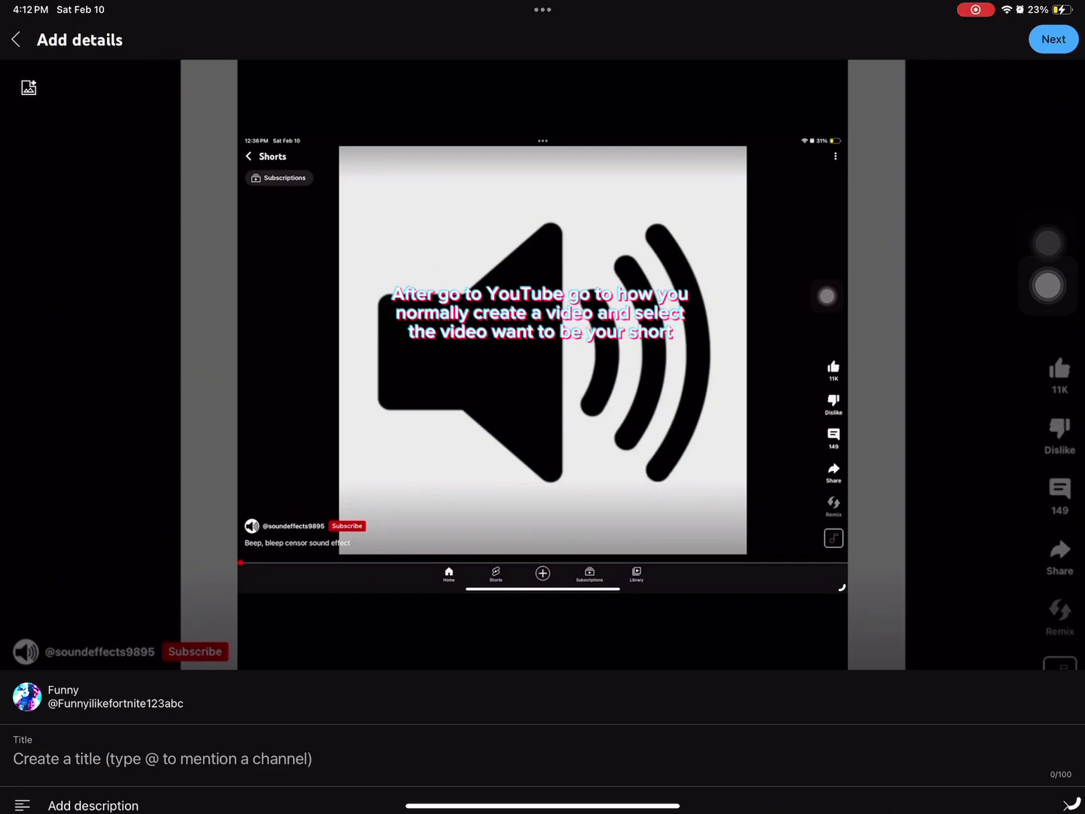
left_click(339, 758)
type("Y")
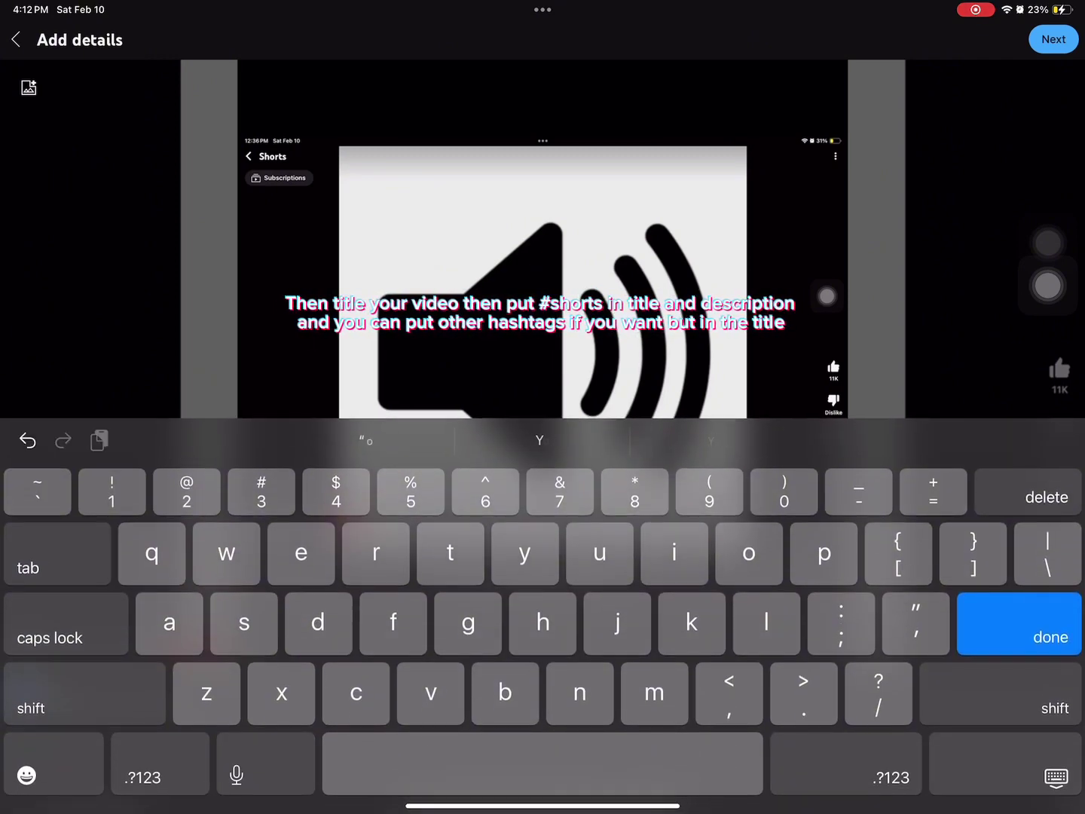
type("#shorts")
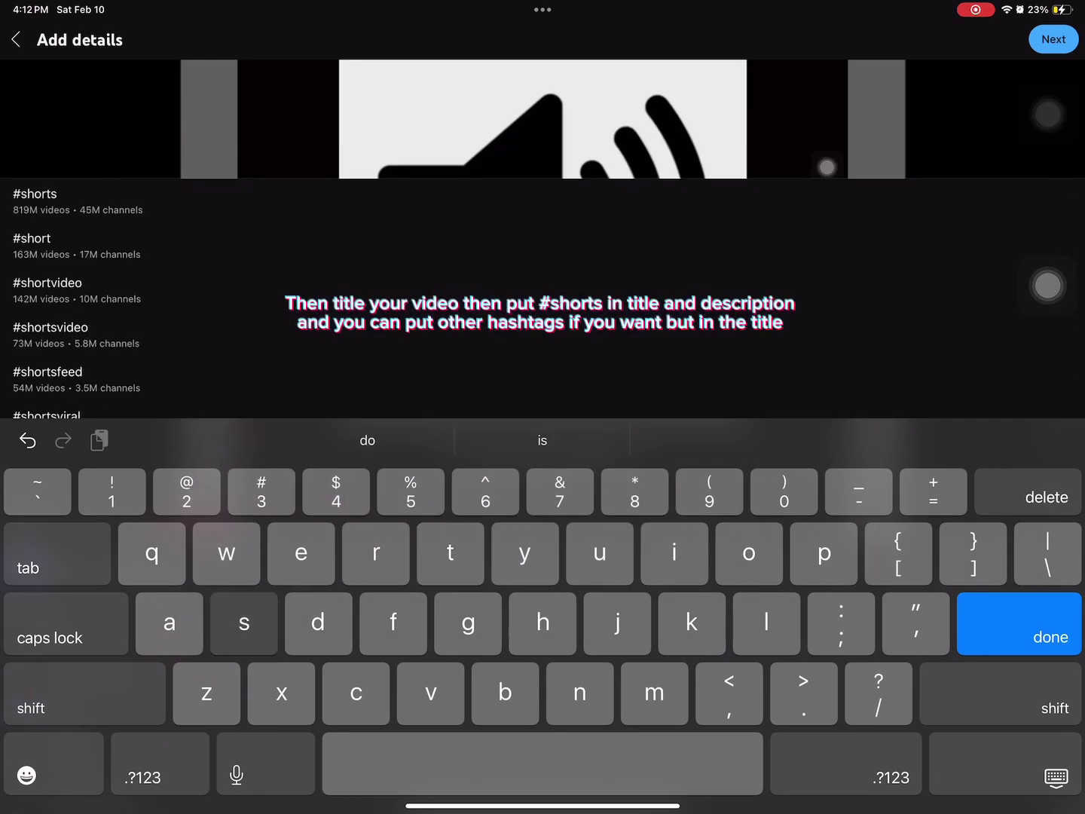
Step: Finish entering the title 'Y #shorts'
key("Return")
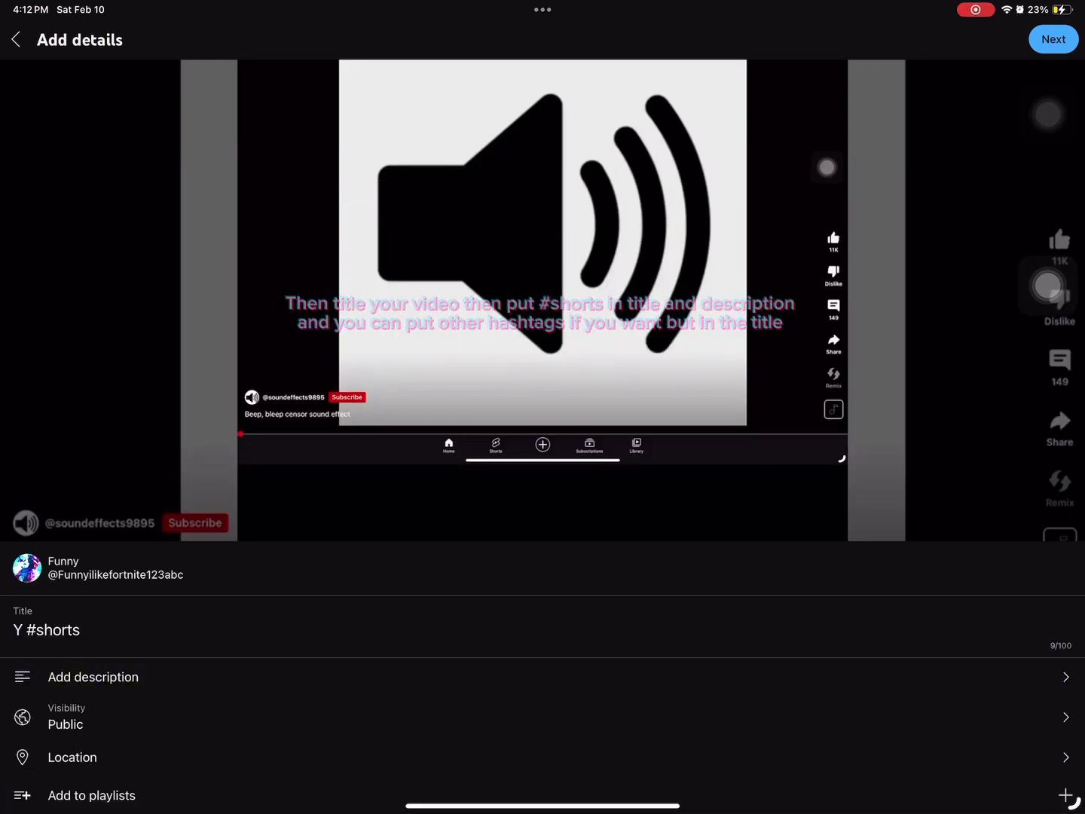
scroll(543, 424, "down", 1)
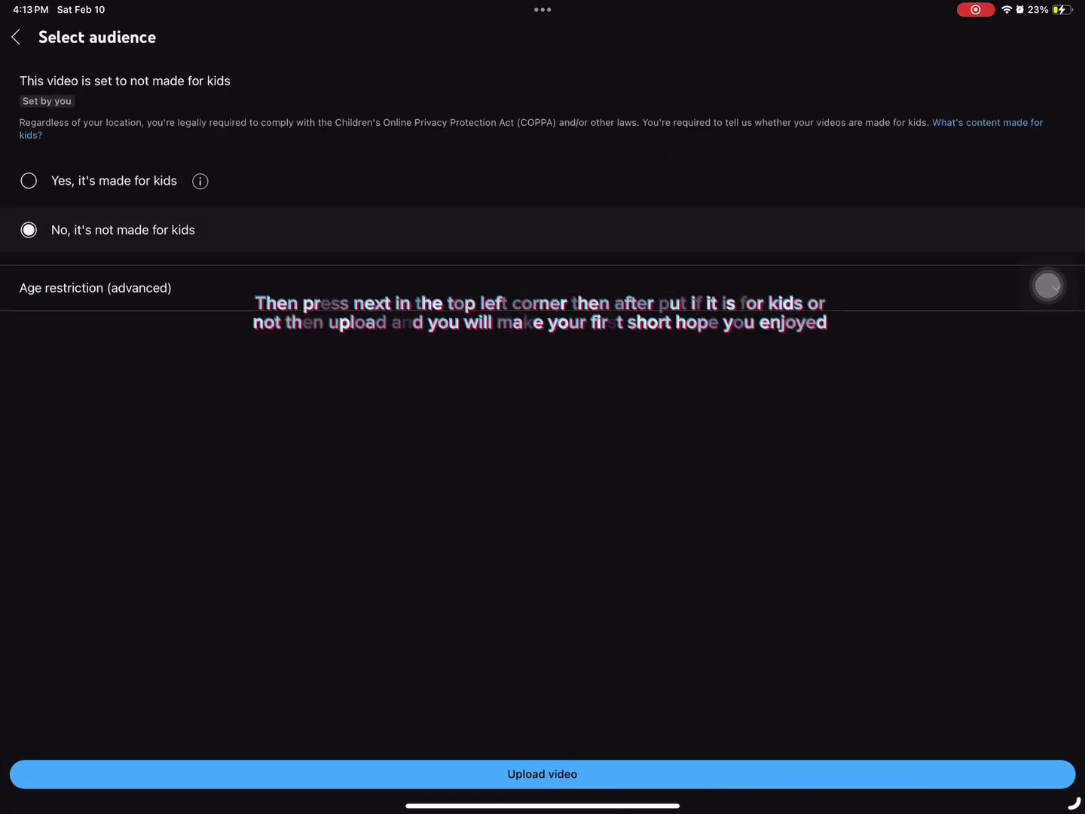
Step: Upload the Short as not made for kids, then filter your videos to Shorts
left_click(28, 181)
left_click(28, 230)
left_click(543, 774)
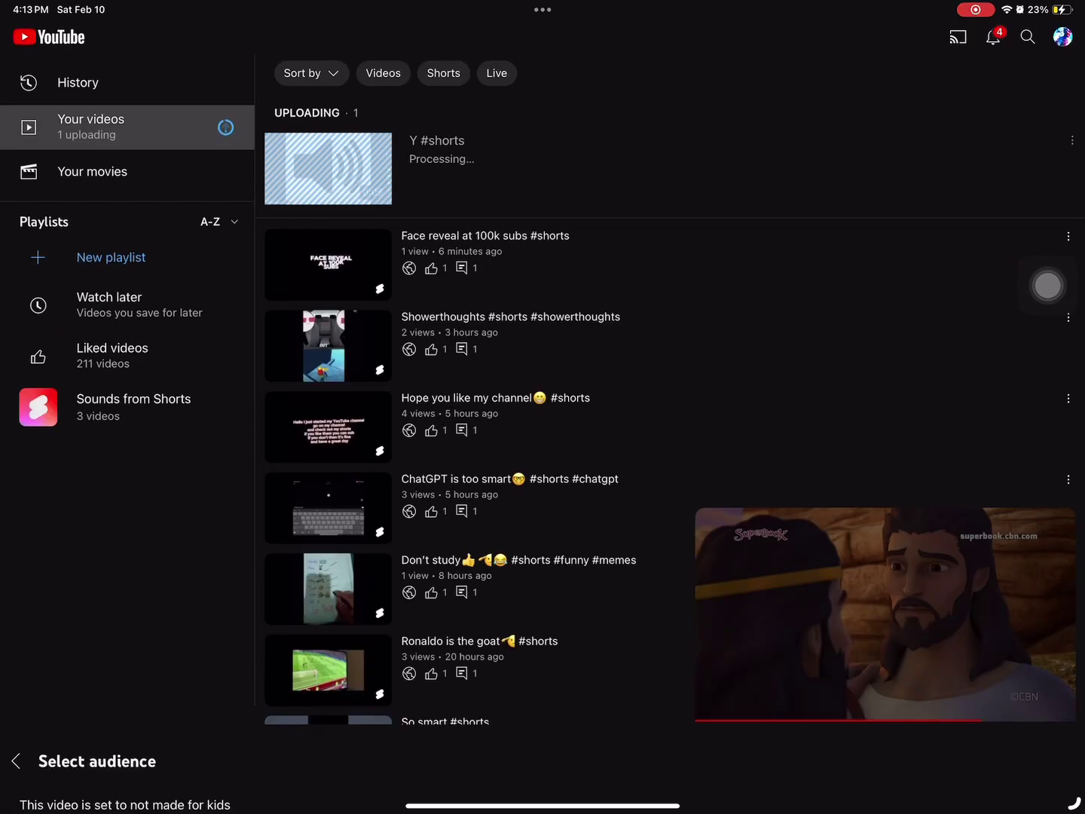
left_click(1057, 740)
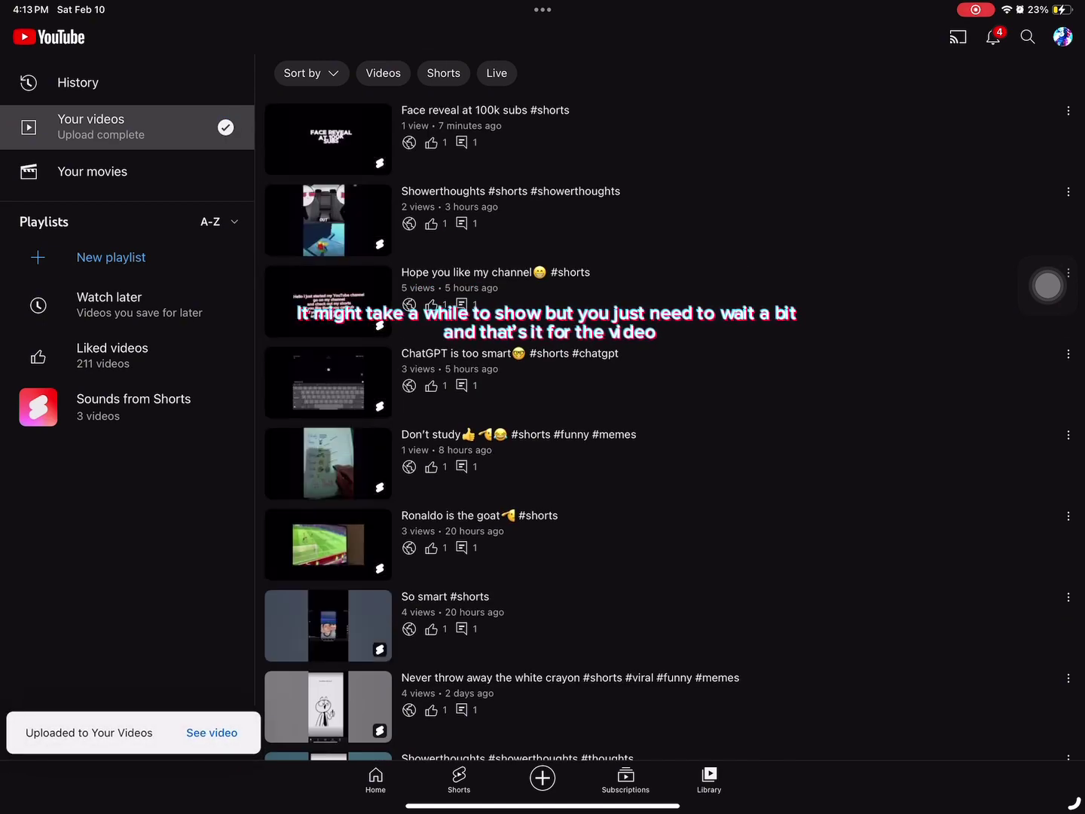
left_click(444, 73)
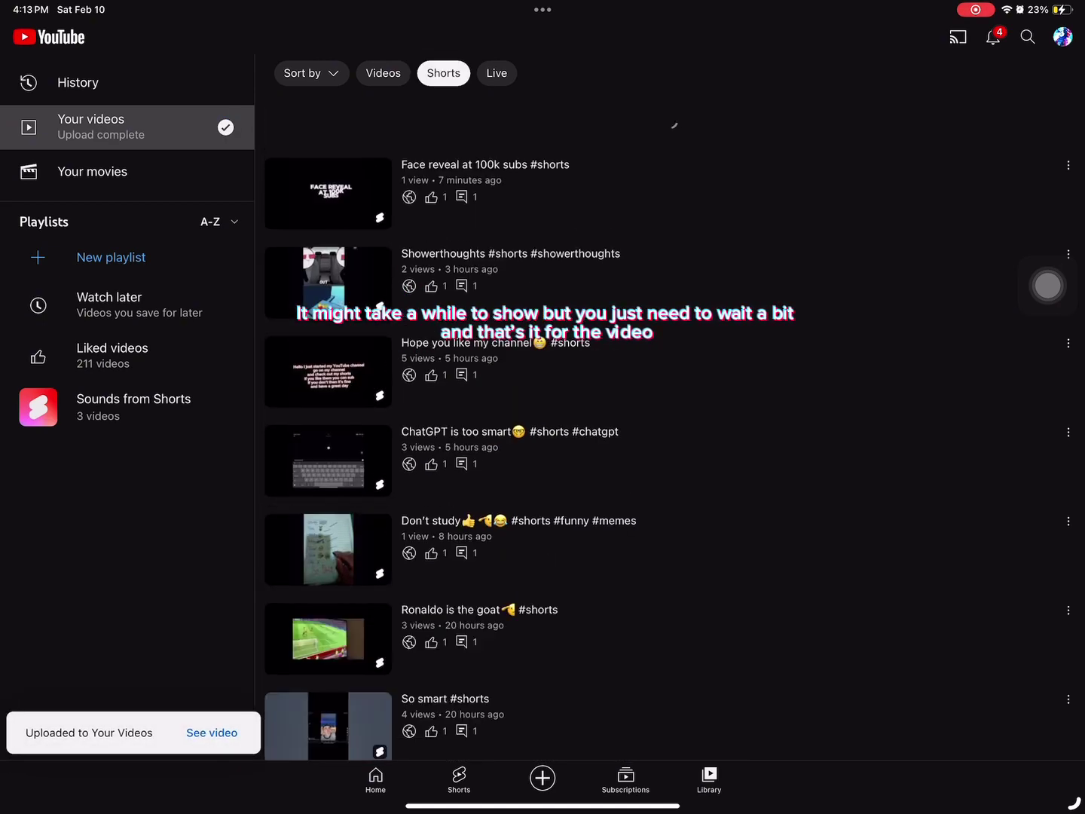